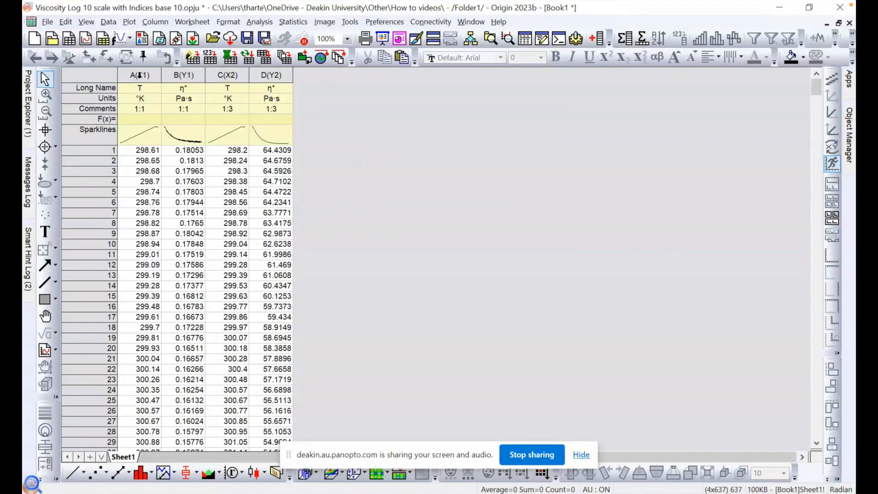
# Step: Try designating column C as Y, and restore its X designation
pyautogui.click(140, 75)
pyautogui.click(183, 76)
pyautogui.click(227, 75)
pyautogui.click(280, 76)
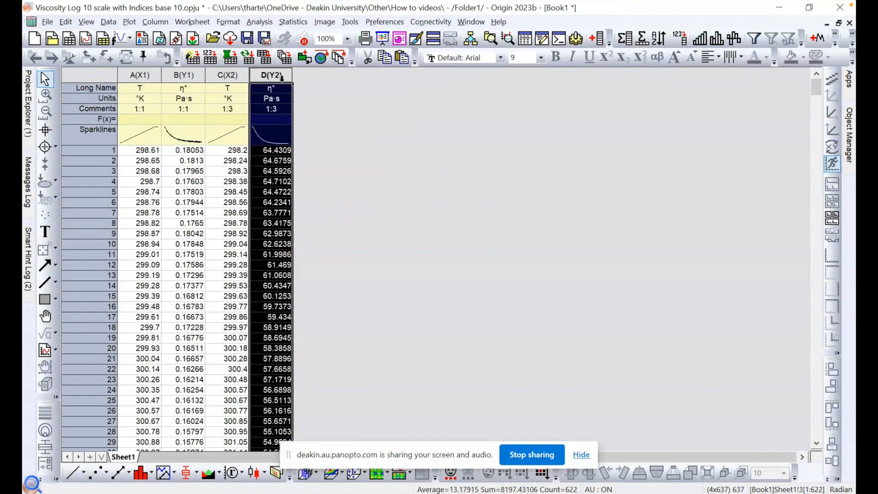
pyautogui.click(232, 74)
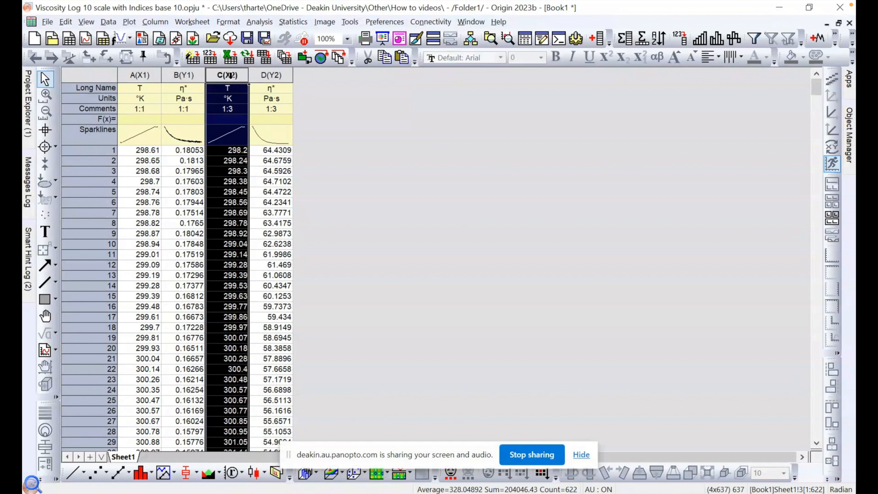
pyautogui.click(276, 117)
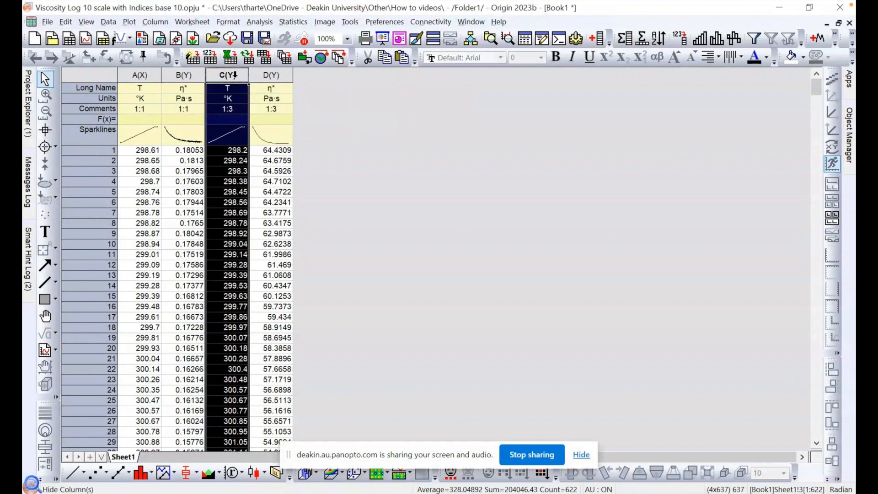
pyautogui.click(259, 117)
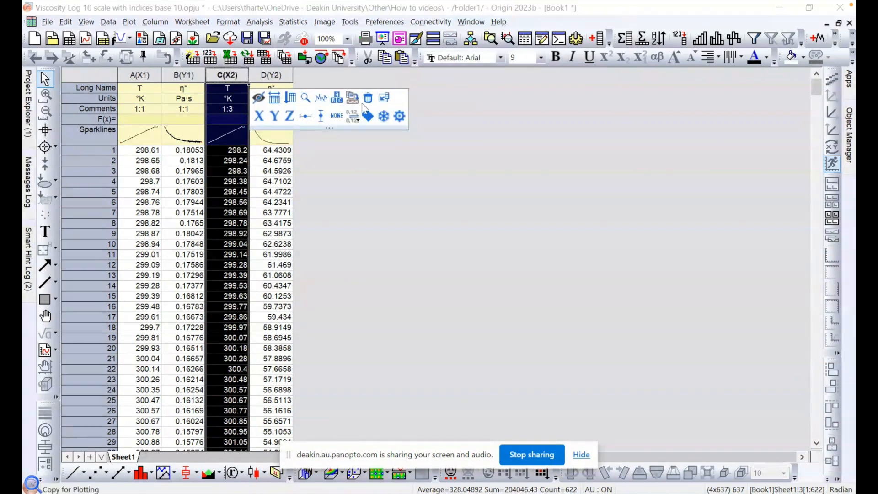
pyautogui.click(325, 85)
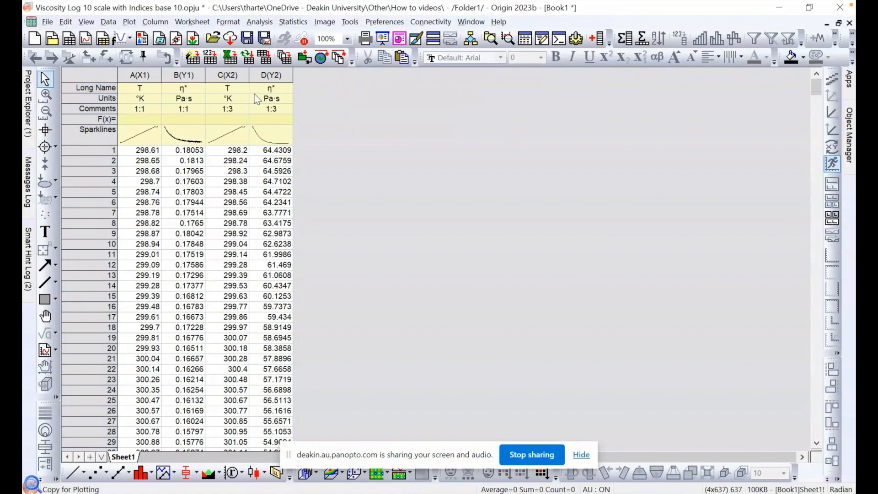
# Step: Add sparklines to all four data columns, A to D
pyautogui.scroll(-20, 257, 98)
pyautogui.scroll(-20, 256, 99)
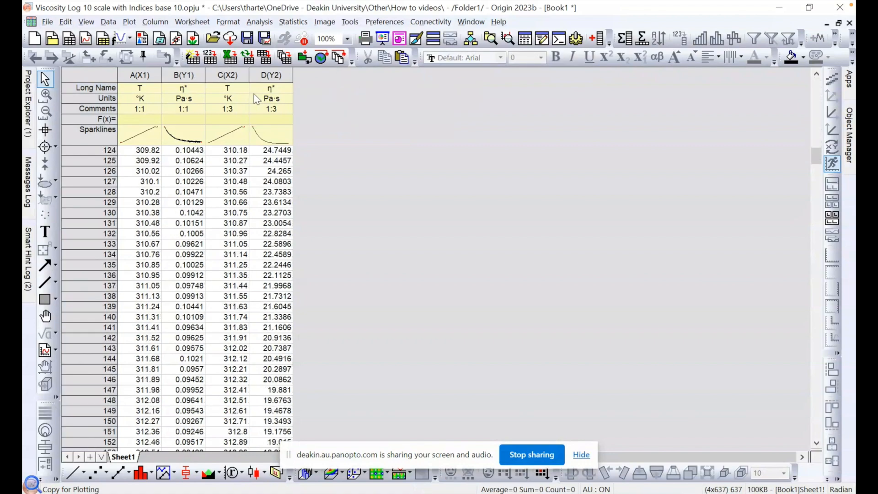
pyautogui.moveTo(817, 175); pyautogui.dragTo(819, 77)
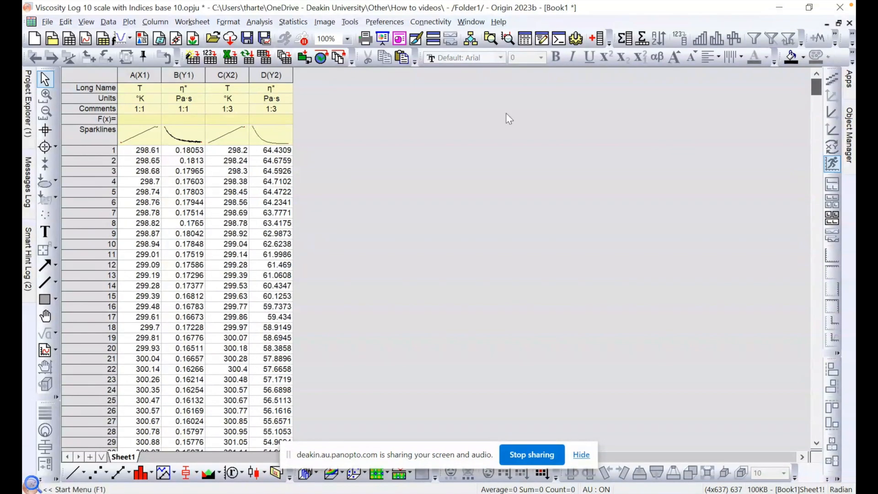
pyautogui.moveTo(139, 75); pyautogui.dragTo(270, 75)
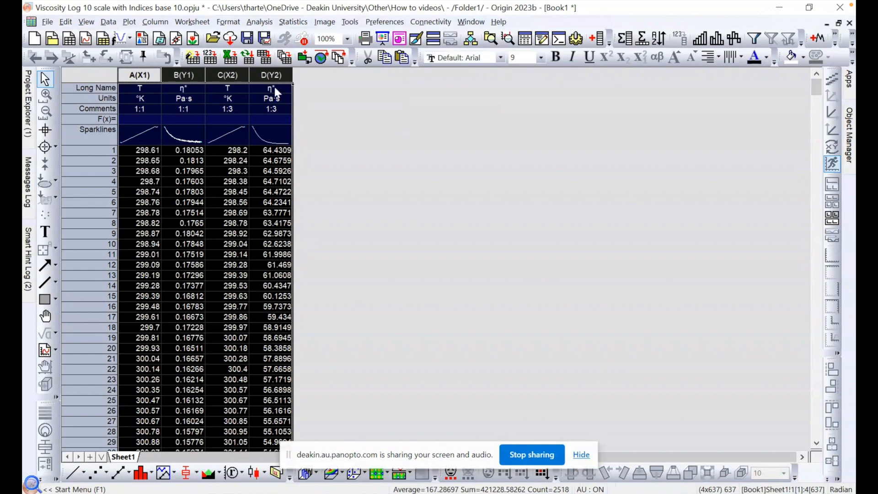
pyautogui.moveTo(150, 78); pyautogui.dragTo(273, 76)
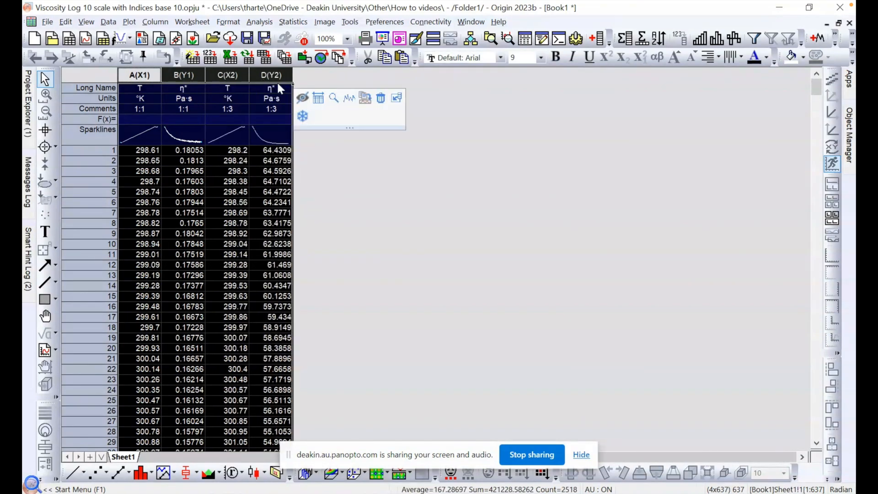
pyautogui.click(349, 97)
pyautogui.click(341, 120)
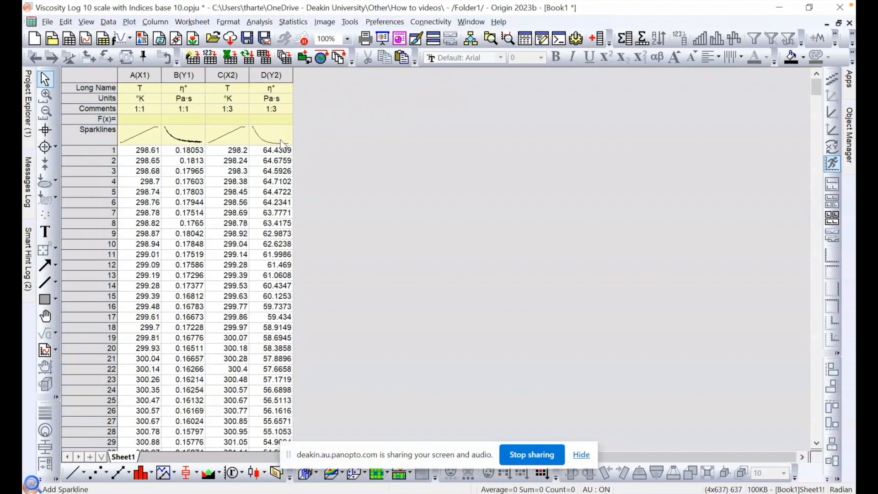
pyautogui.click(138, 132)
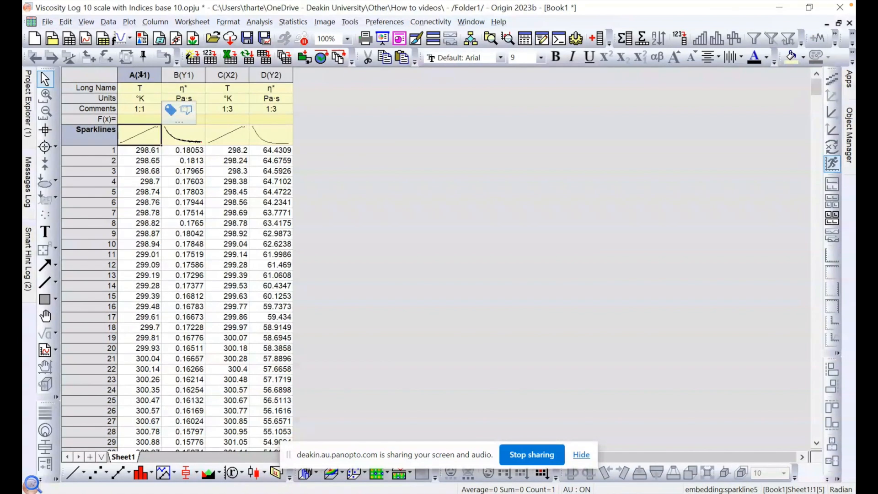
pyautogui.click(182, 138)
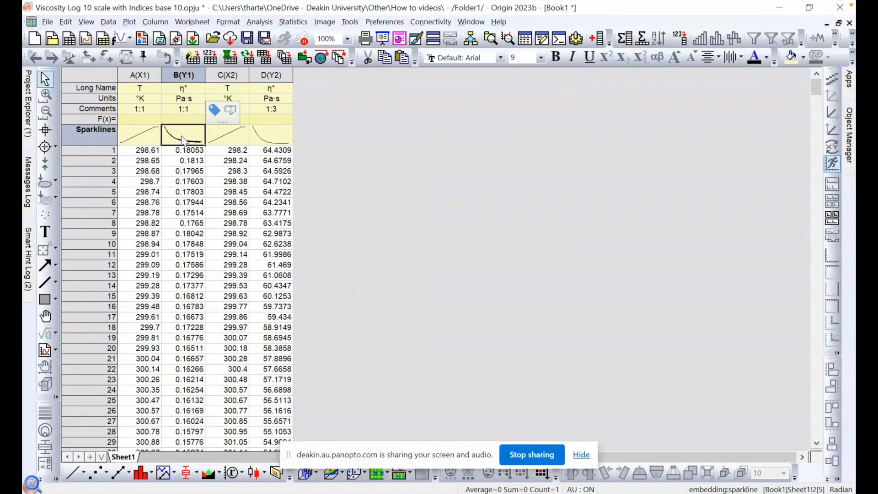
# Step: Plot columns A to D together as a basic 2D line graph
pyautogui.moveTo(137, 75); pyautogui.dragTo(280, 82)
pyautogui.click(129, 22)
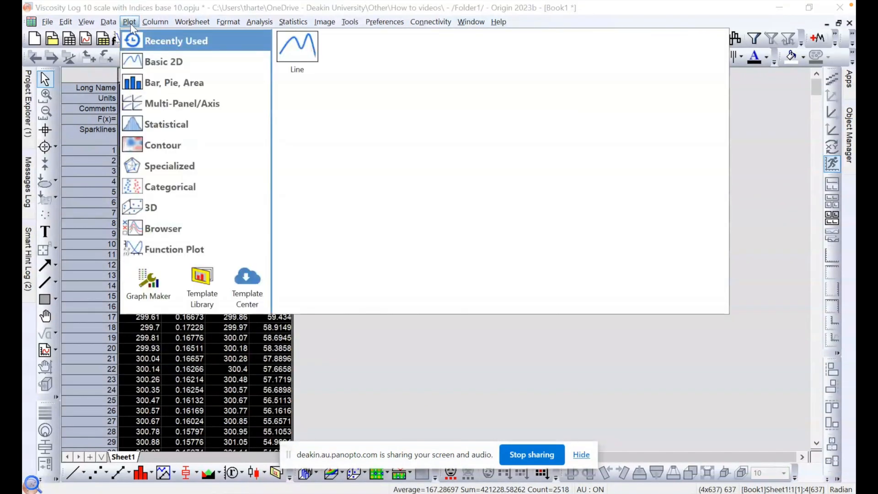
pyautogui.moveTo(163, 61)
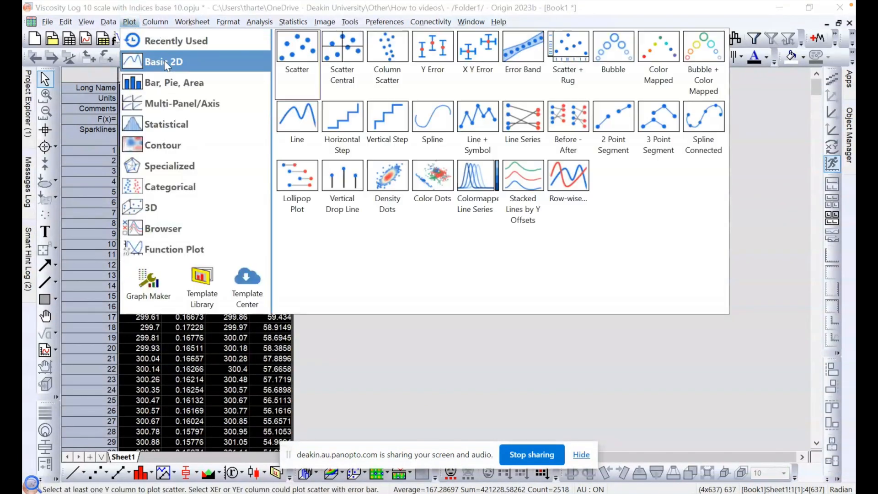
pyautogui.click(297, 116)
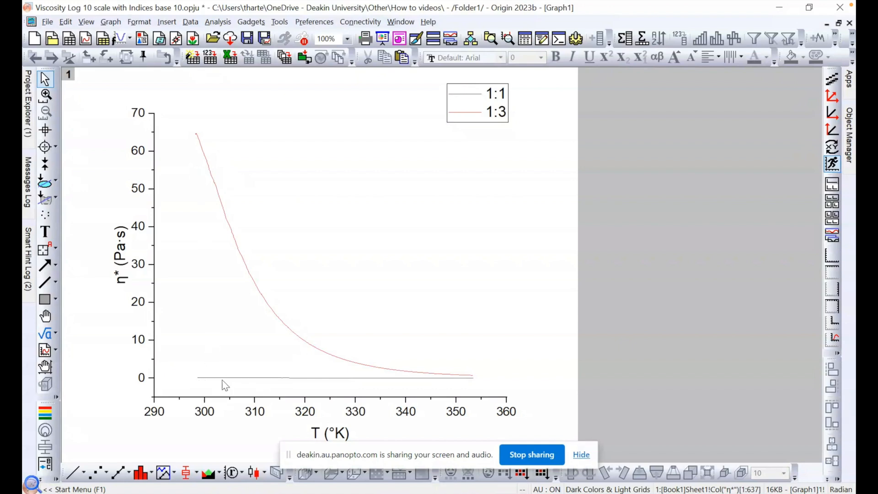
# Step: Change the Y axis scale type to Log10 and apply it to the graph
pyautogui.doubleClick(141, 231)
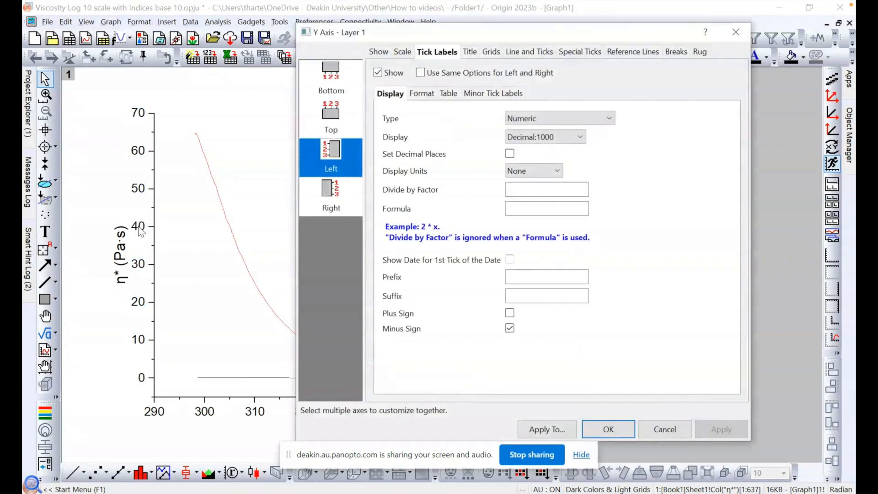
pyautogui.click(403, 52)
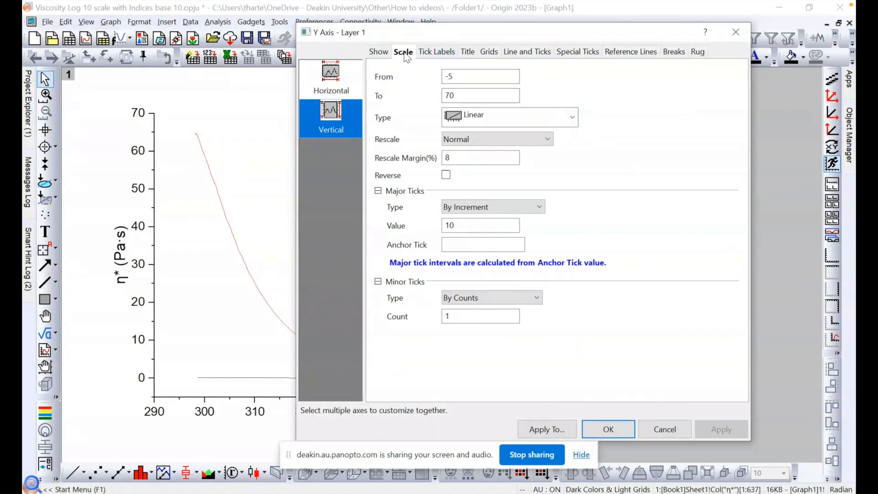
pyautogui.click(571, 118)
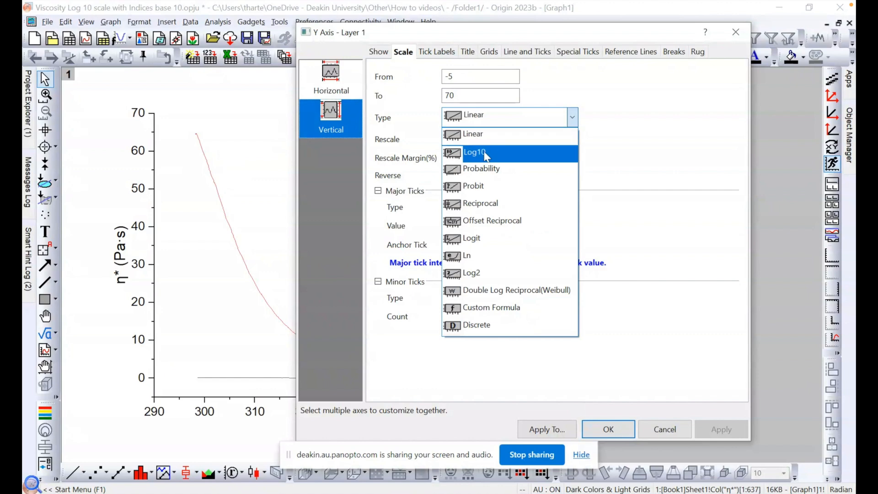
pyautogui.click(485, 155)
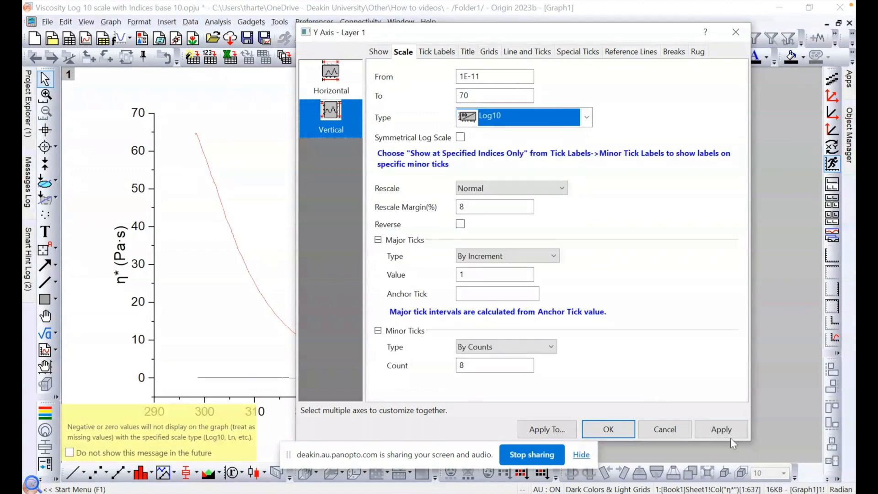
pyautogui.click(725, 432)
# Step: Set the Y axis range from 0.01 to 100, apply it and close the axis settings
pyautogui.moveTo(457, 35); pyautogui.dragTo(662, 50)
pyautogui.moveTo(697, 97); pyautogui.dragTo(682, 98)
pyautogui.write('2')
pyautogui.press('Tab')
pyautogui.write('100')
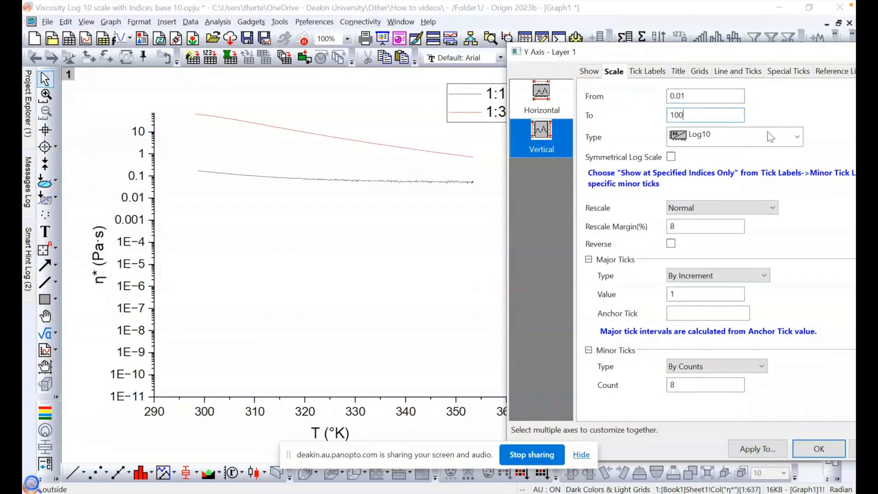
pyautogui.moveTo(736, 52); pyautogui.dragTo(601, 41)
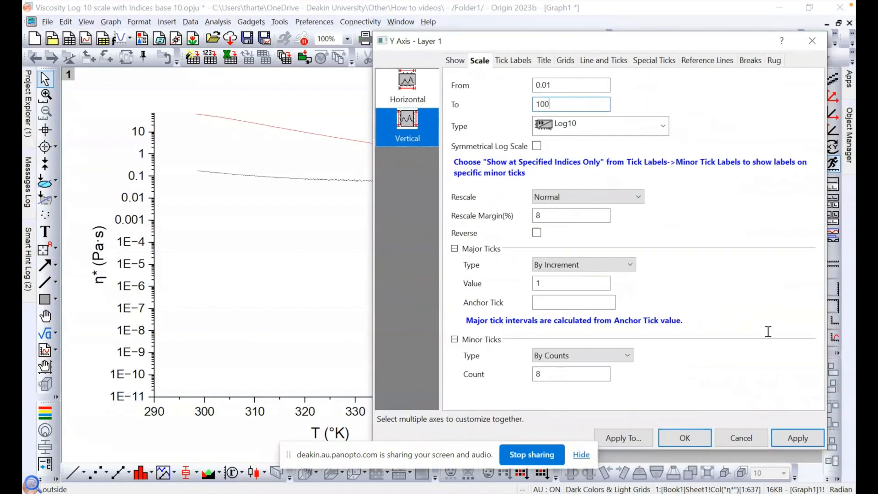
pyautogui.click(796, 437)
pyautogui.moveTo(538, 43); pyautogui.dragTo(592, 35)
pyautogui.moveTo(683, 39); pyautogui.dragTo(603, 31)
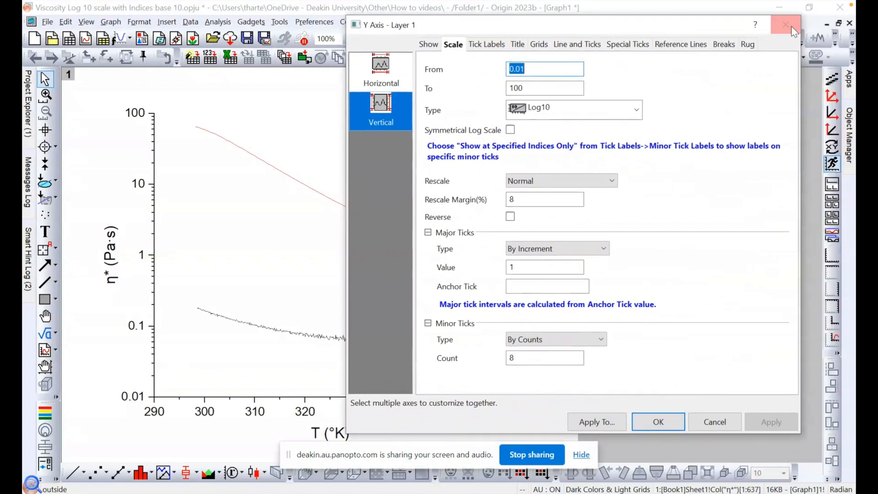
pyautogui.click(791, 26)
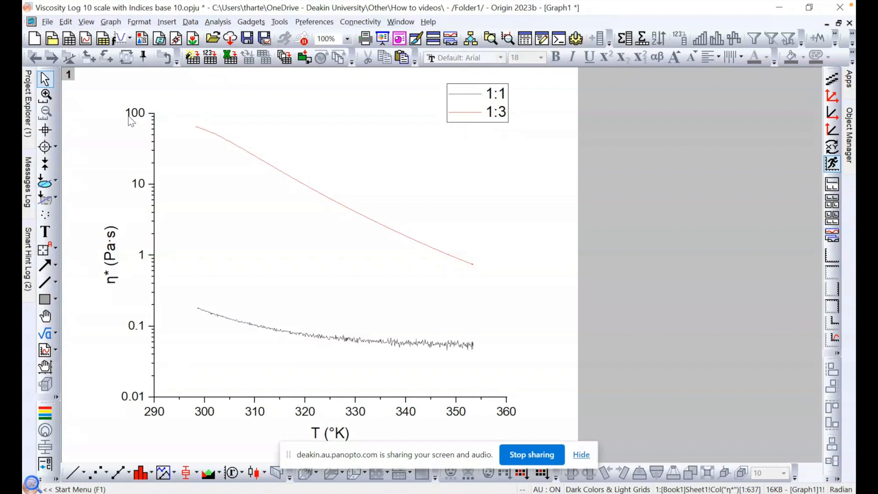
# Step: Set the left Y axis tick labels to the Scientific:10^3 display format
pyautogui.doubleClick(139, 118)
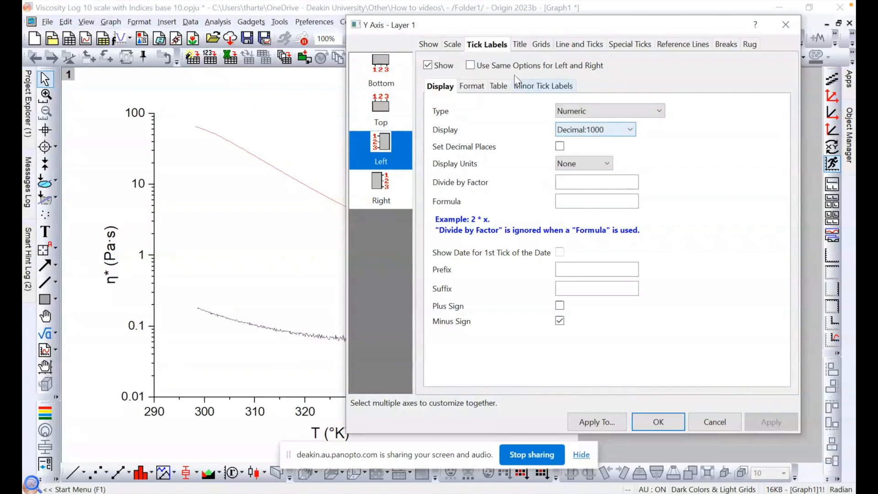
pyautogui.click(455, 45)
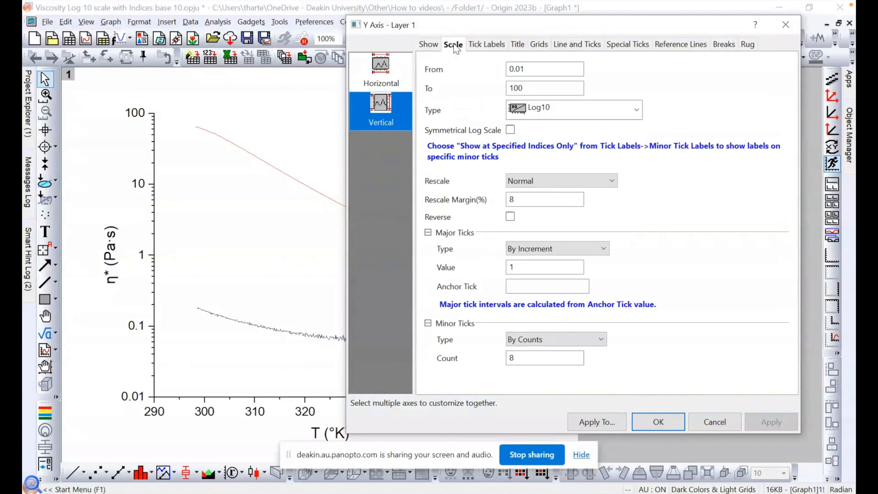
pyautogui.click(481, 45)
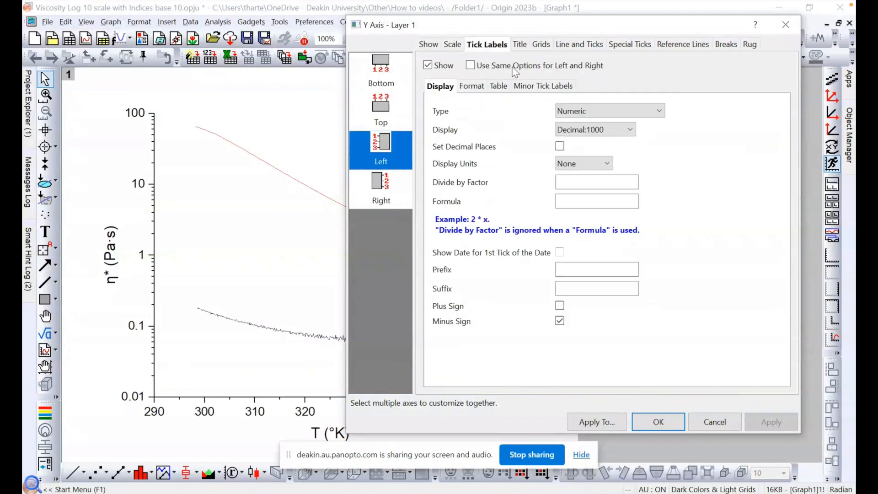
pyautogui.click(588, 130)
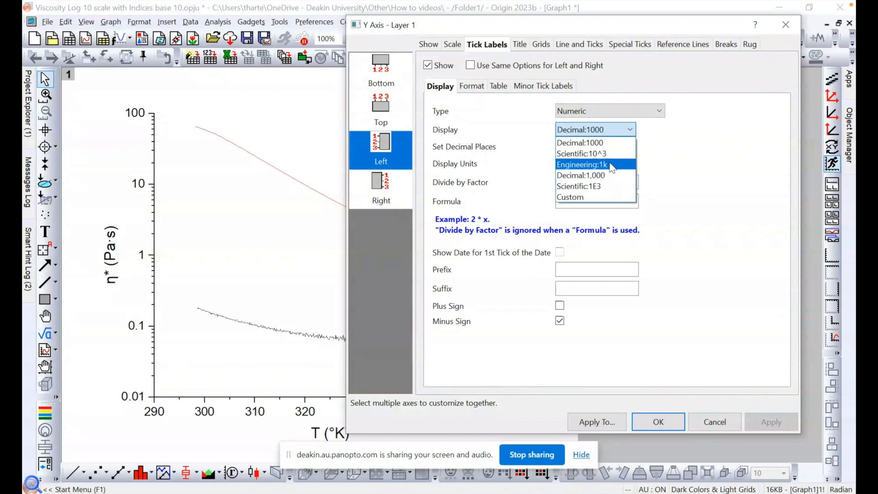
pyautogui.click(595, 153)
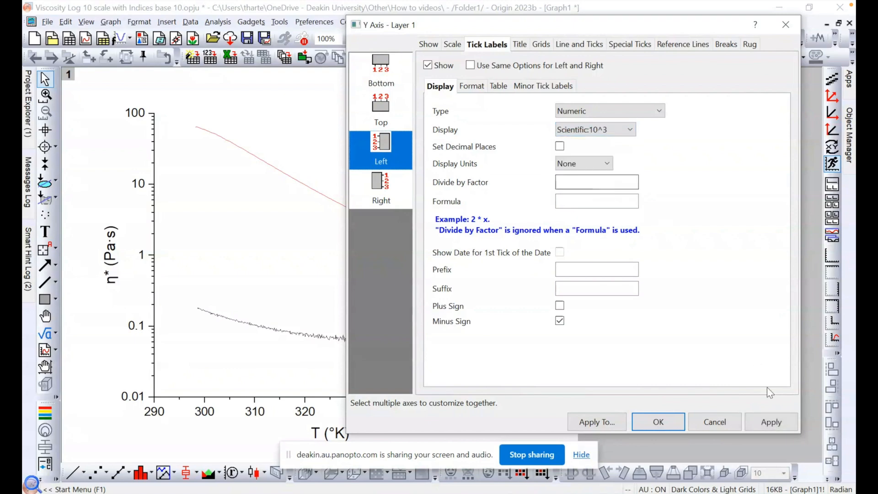
pyautogui.click(771, 422)
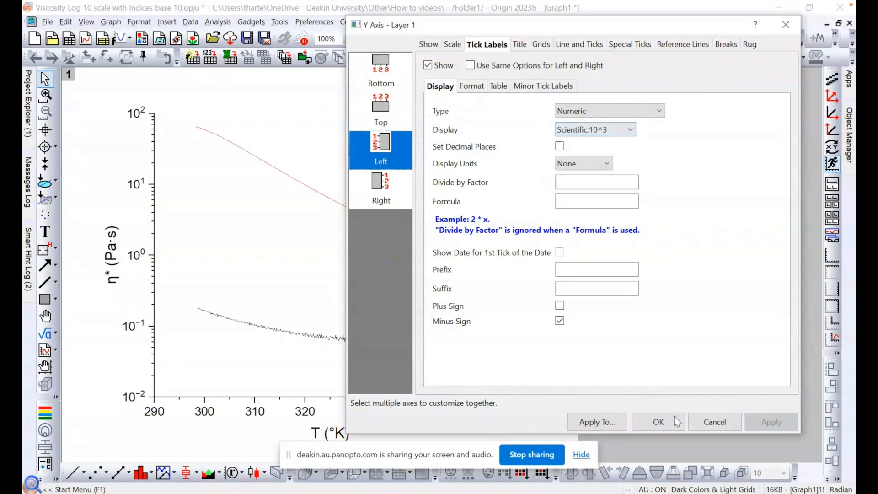
pyautogui.click(658, 421)
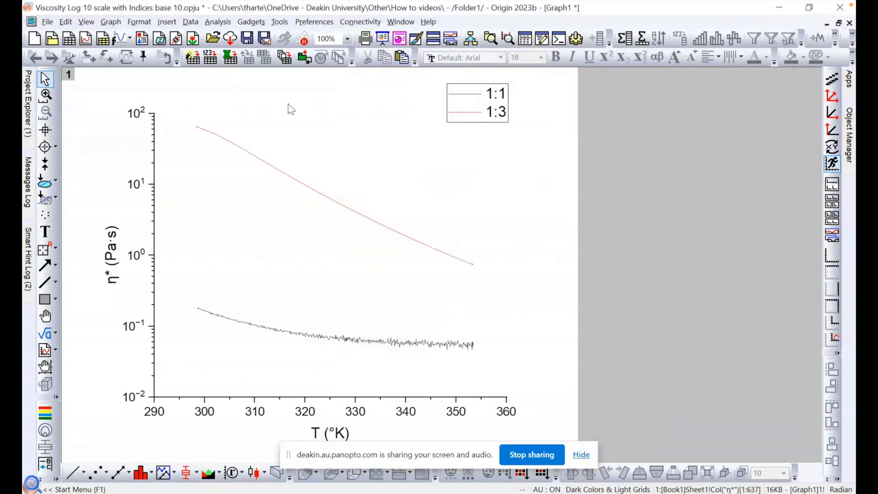
# Step: Show a frame around the graph layer
pyautogui.click(233, 190)
pyautogui.click(86, 22)
pyautogui.moveTo(141, 262)
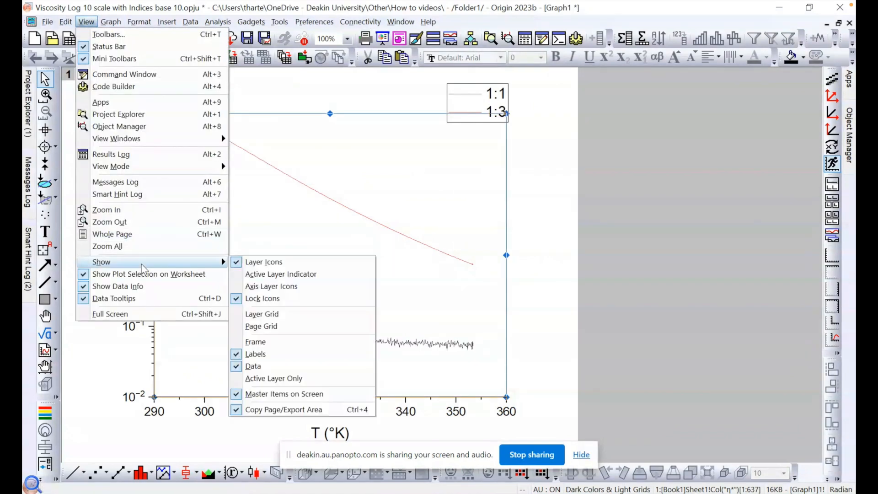
pyautogui.click(264, 344)
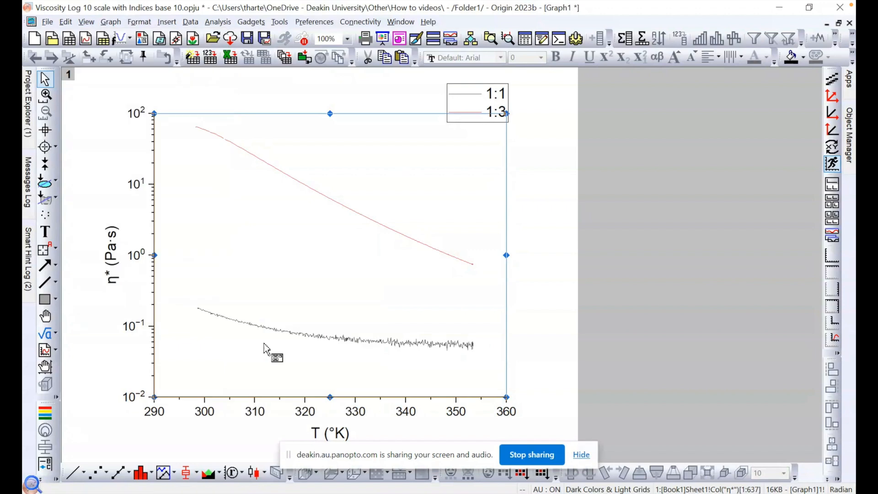
# Step: Move the legend down so that it sits inside the upper right corner of the graph frame
pyautogui.click(522, 103)
pyautogui.click(490, 87)
pyautogui.moveTo(483, 85); pyautogui.dragTo(482, 122)
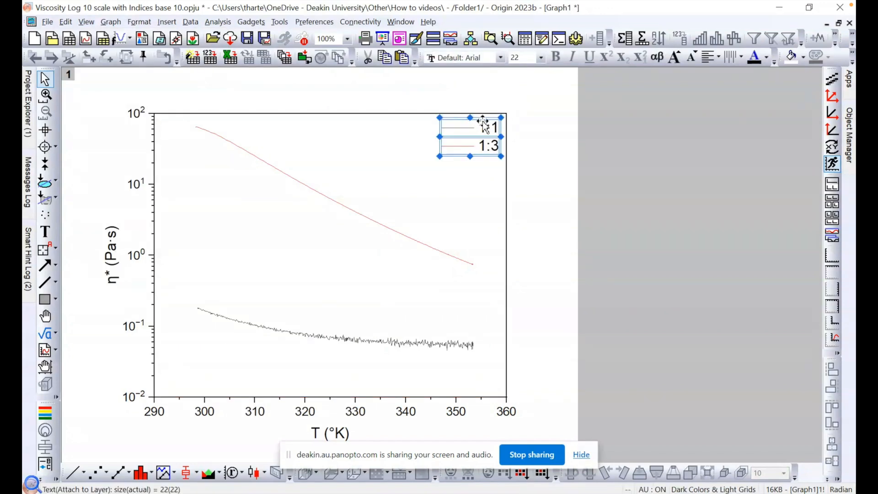
# Step: Set the legend's frame to None in its text object properties and confirm the change
pyautogui.rightClick(484, 123)
pyautogui.click(530, 317)
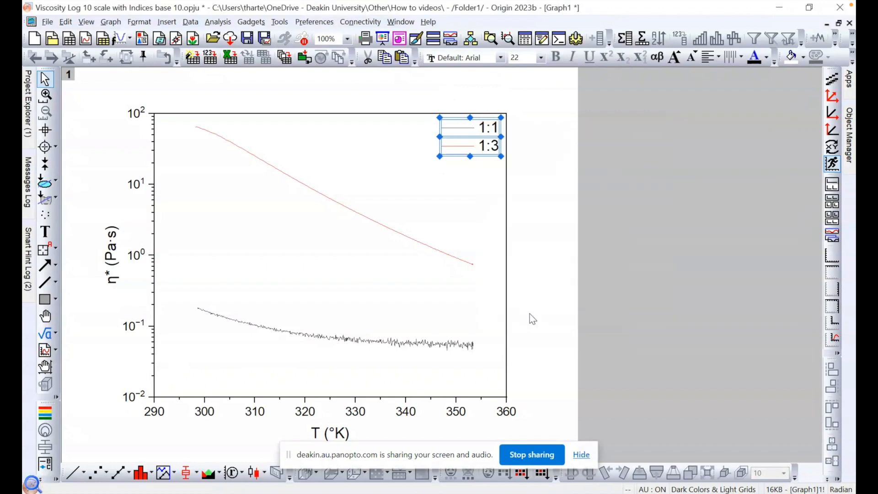
pyautogui.moveTo(473, 84); pyautogui.dragTo(571, 186)
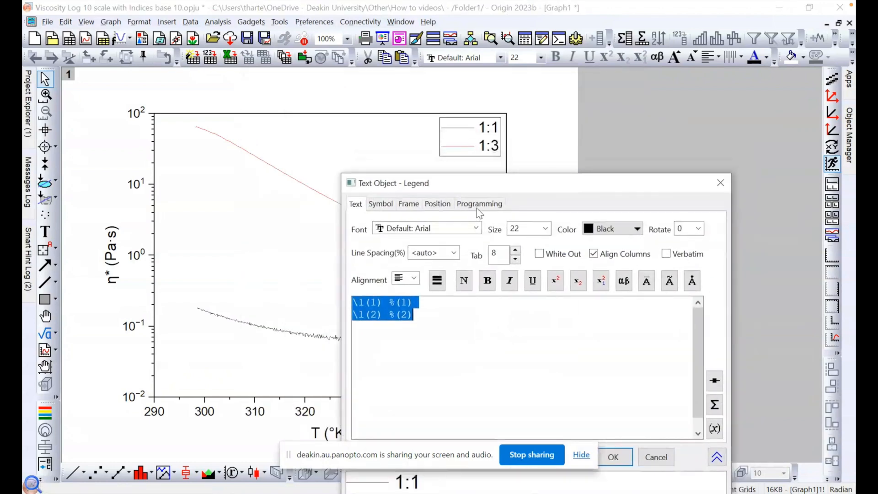
pyautogui.click(409, 204)
pyautogui.click(425, 224)
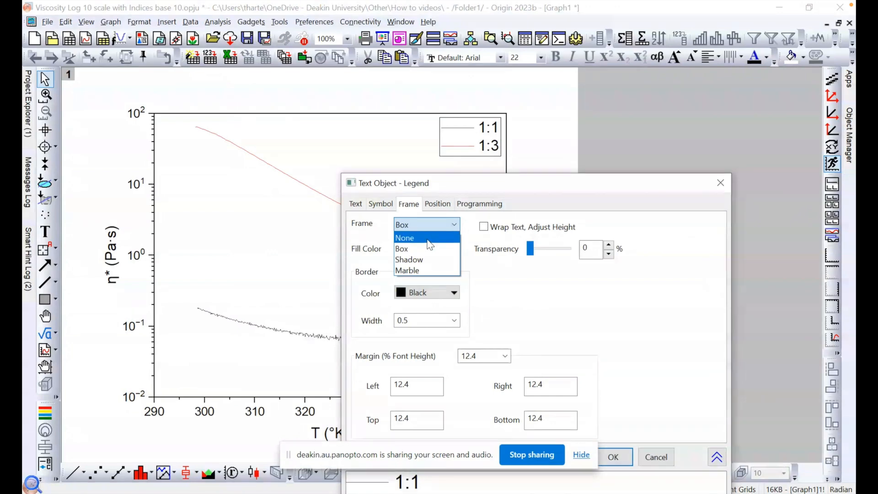
pyautogui.click(429, 238)
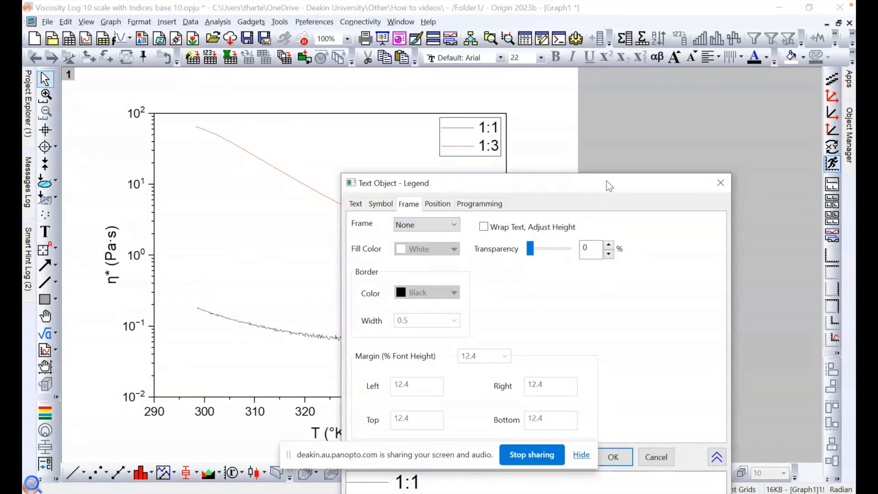
pyautogui.moveTo(607, 183); pyautogui.dragTo(622, 35)
pyautogui.click(586, 309)
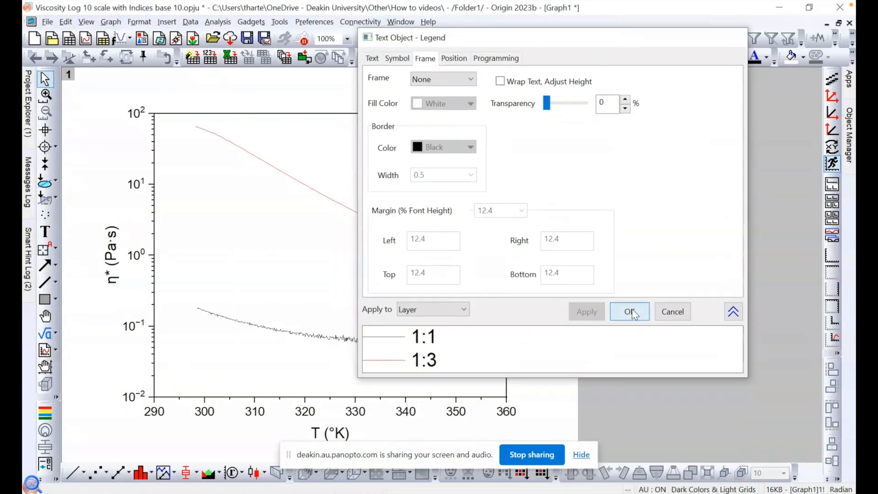
pyautogui.click(628, 311)
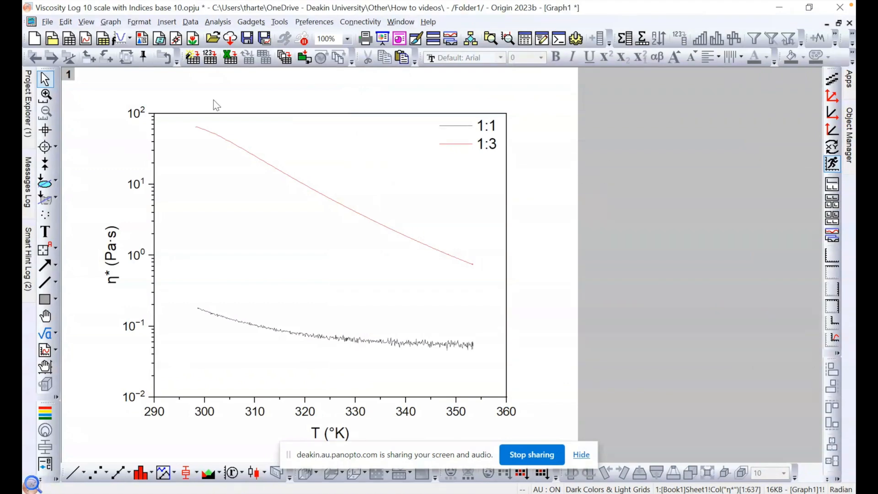
# Step: Set up a PNG export of the graph at 1200 DPI and cancel the export
pyautogui.click(47, 21)
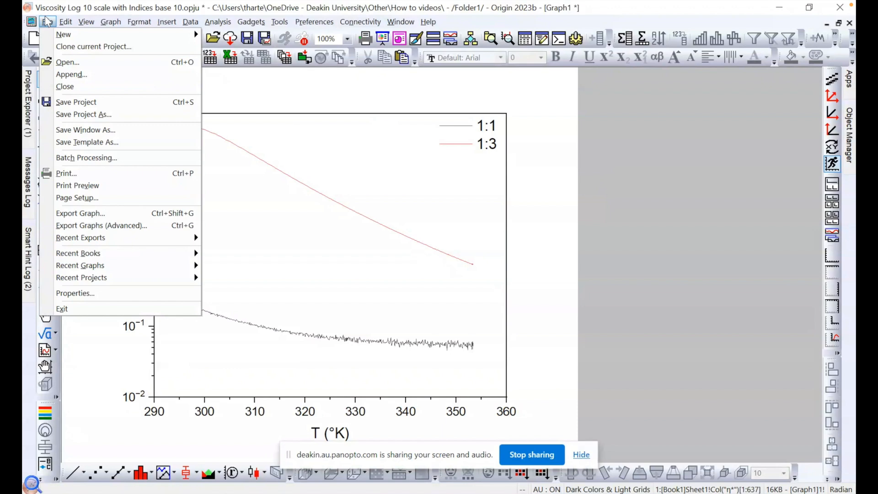
pyautogui.click(116, 213)
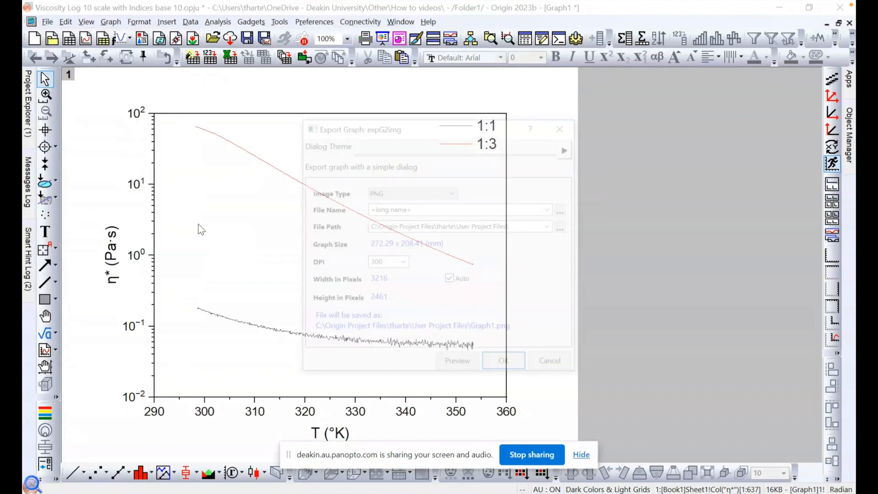
pyautogui.click(412, 189)
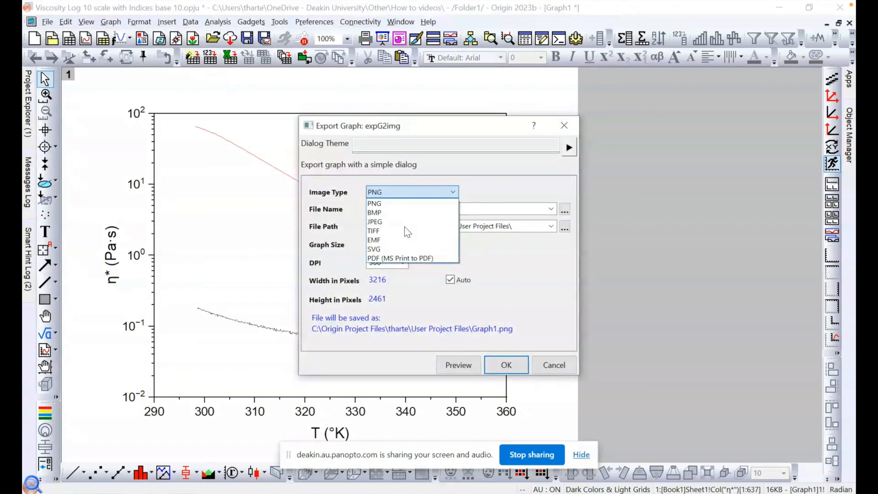
pyautogui.click(491, 190)
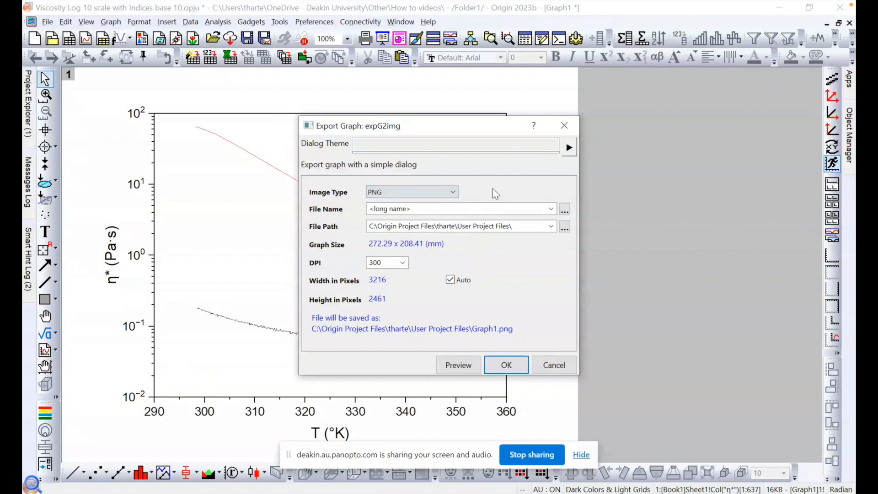
pyautogui.click(400, 264)
pyautogui.click(389, 329)
pyautogui.click(402, 263)
pyautogui.click(401, 263)
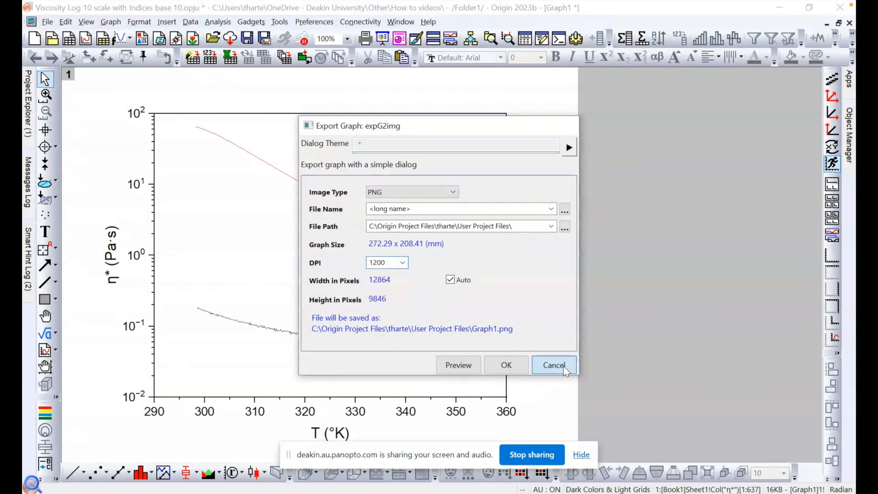
pyautogui.click(553, 364)
# Step: Examine the resolution choices for copying the graph page as an image and leave without copying
pyautogui.rightClick(517, 196)
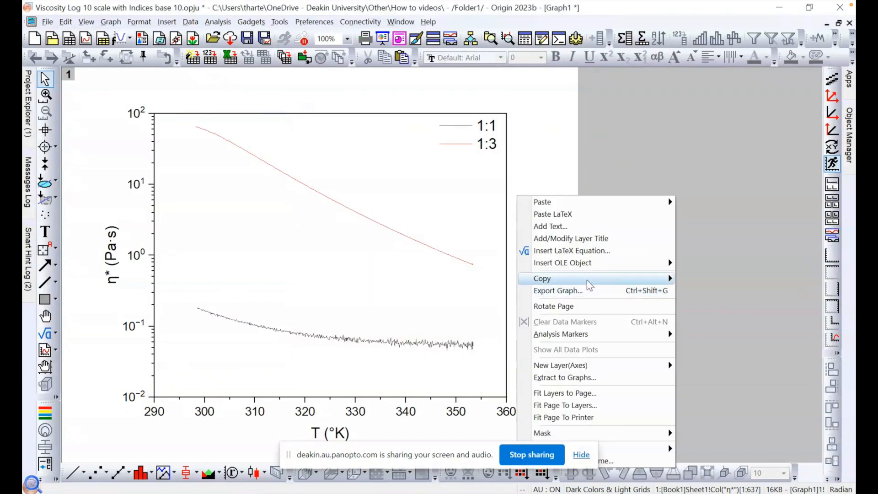
pyautogui.moveTo(586, 278)
pyautogui.click(713, 292)
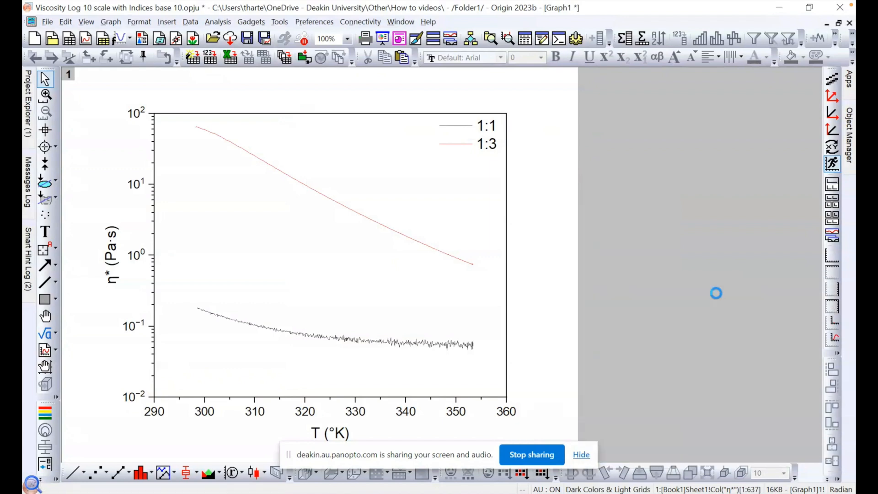
pyautogui.moveTo(470, 131); pyautogui.dragTo(672, 122)
pyautogui.click(678, 236)
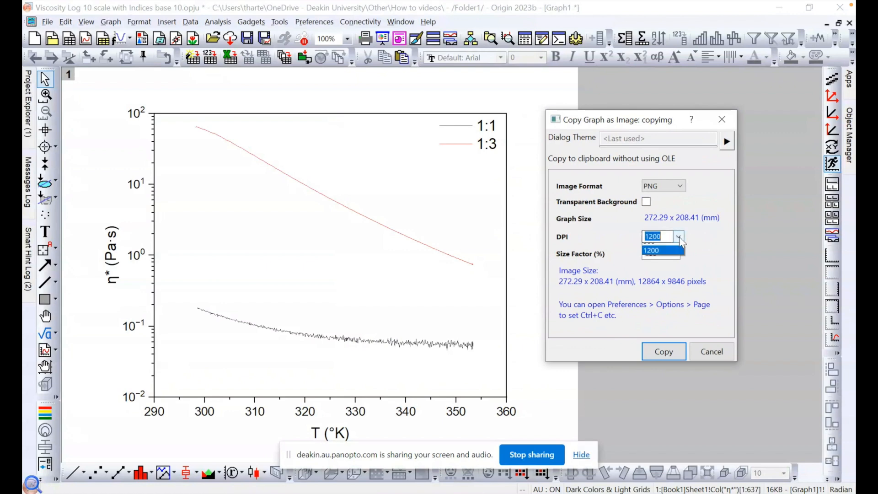
pyautogui.click(658, 303)
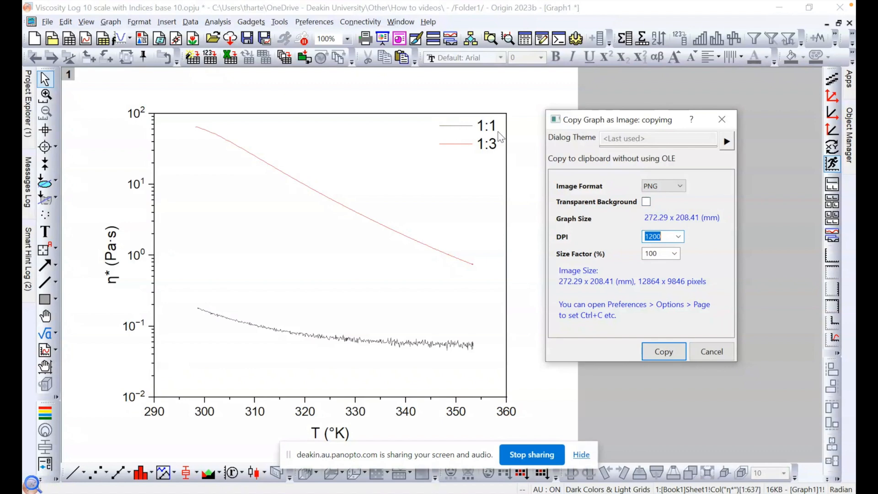
pyautogui.click(700, 233)
pyautogui.click(711, 351)
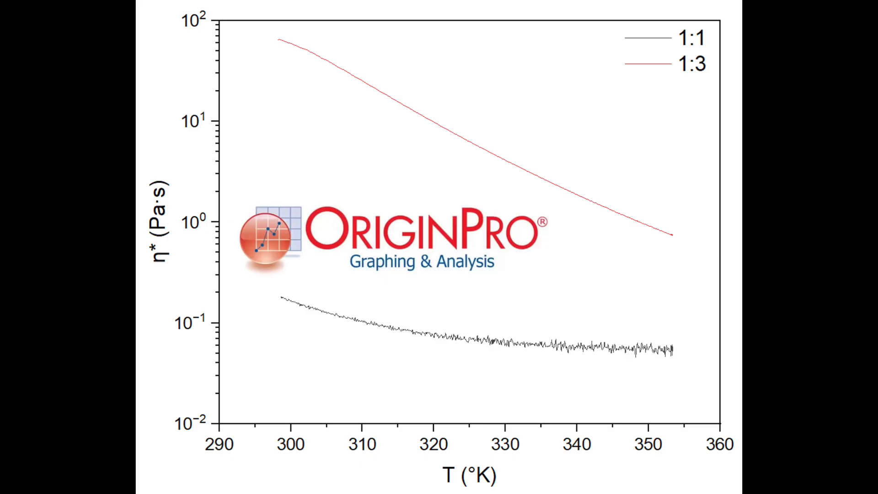